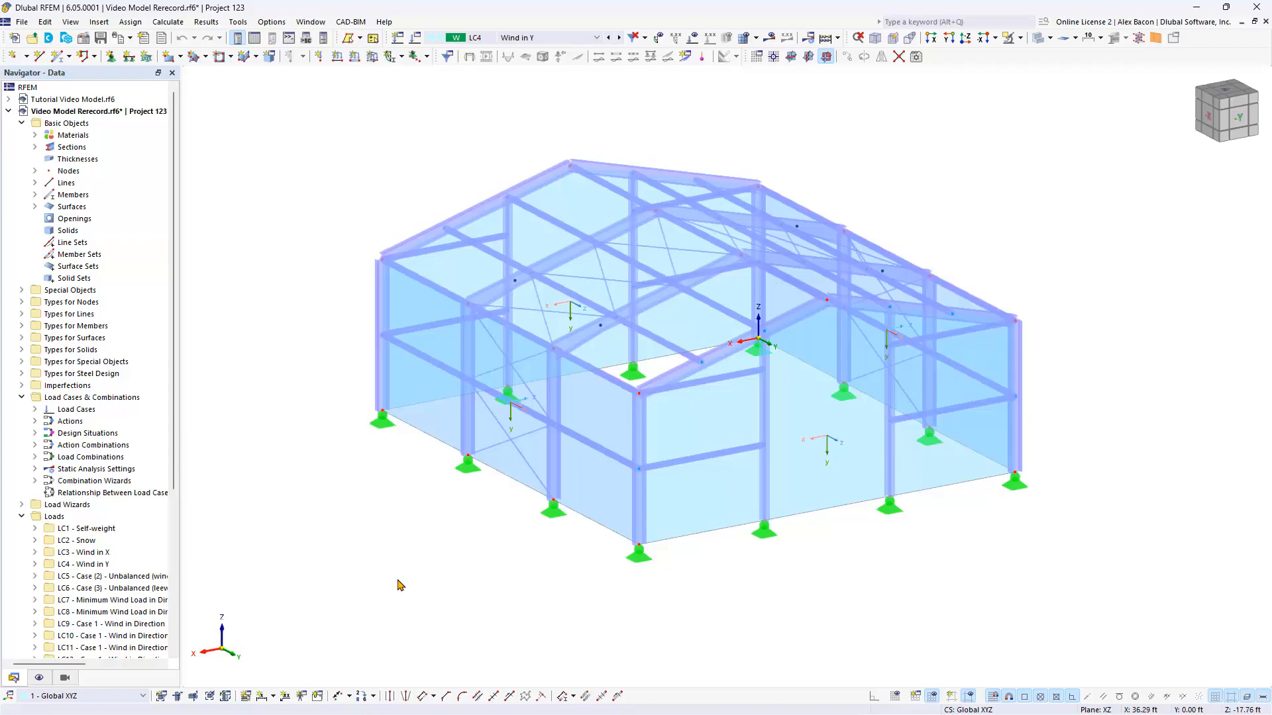
# Create a printout report named Video Series Tutorial and add a second report to the report list.
pyautogui.click(336, 515)
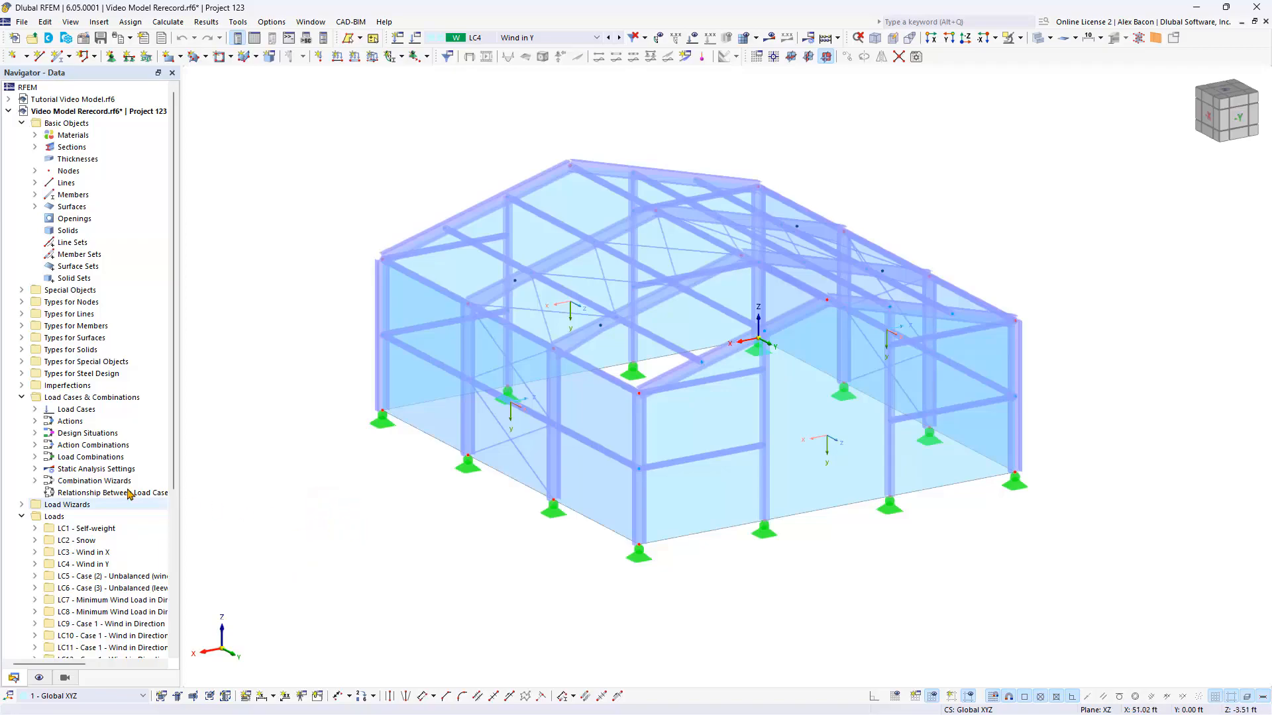
pyautogui.scroll(-6, 129, 494)
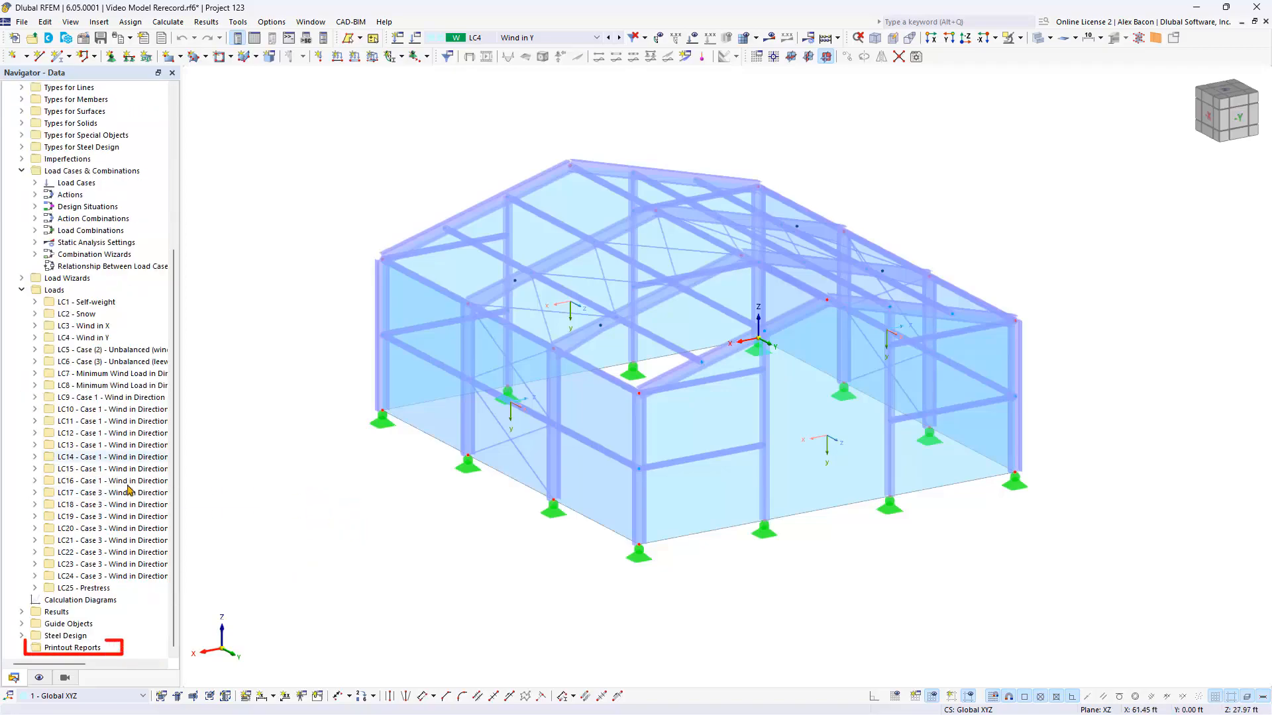
pyautogui.click(130, 37)
pyautogui.click(166, 70)
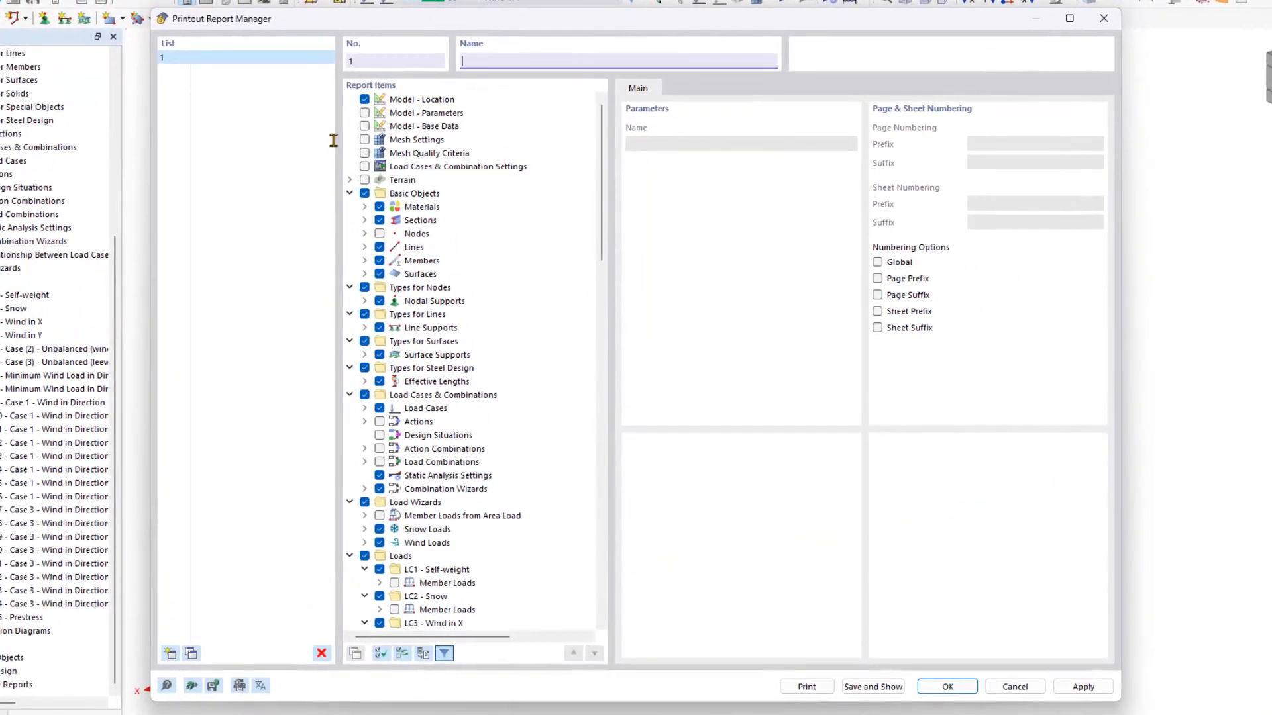
pyautogui.write('Video Series Tutorial')
pyautogui.click(467, 517)
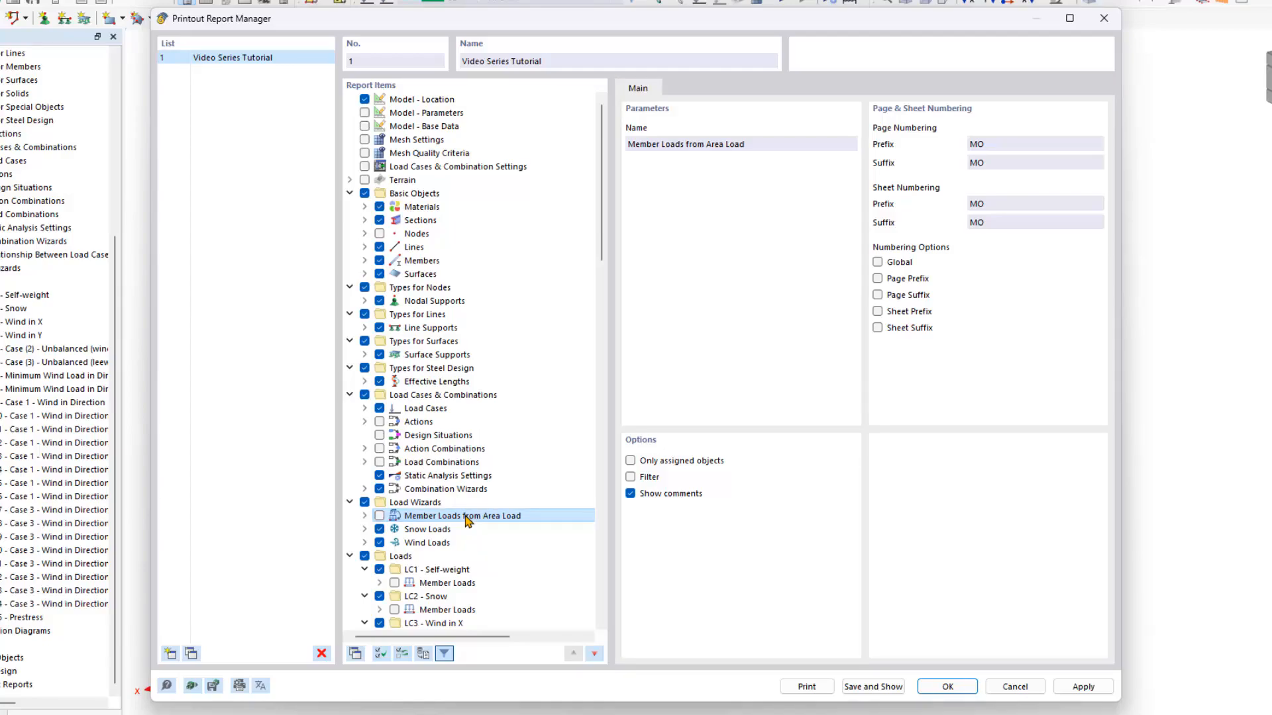
pyautogui.click(192, 654)
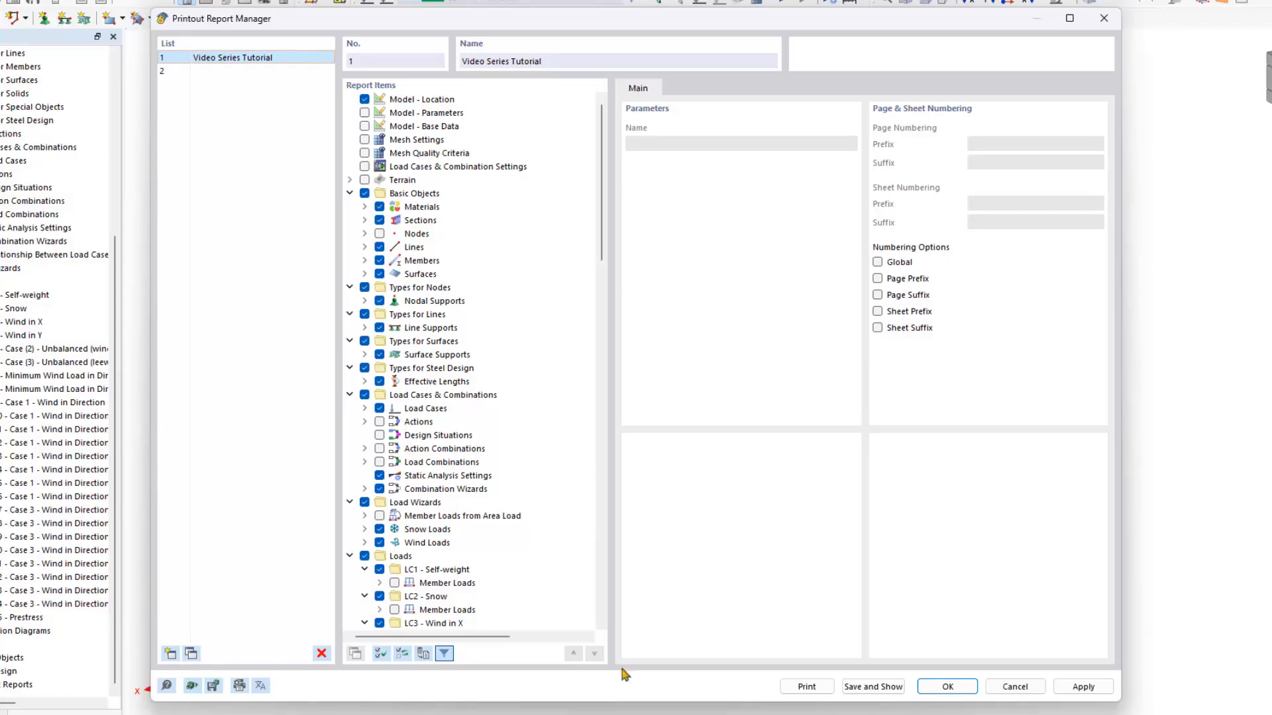
# Save and show the Video Series Tutorial report, view its static analysis summary, and return to the model.
pyautogui.click(878, 686)
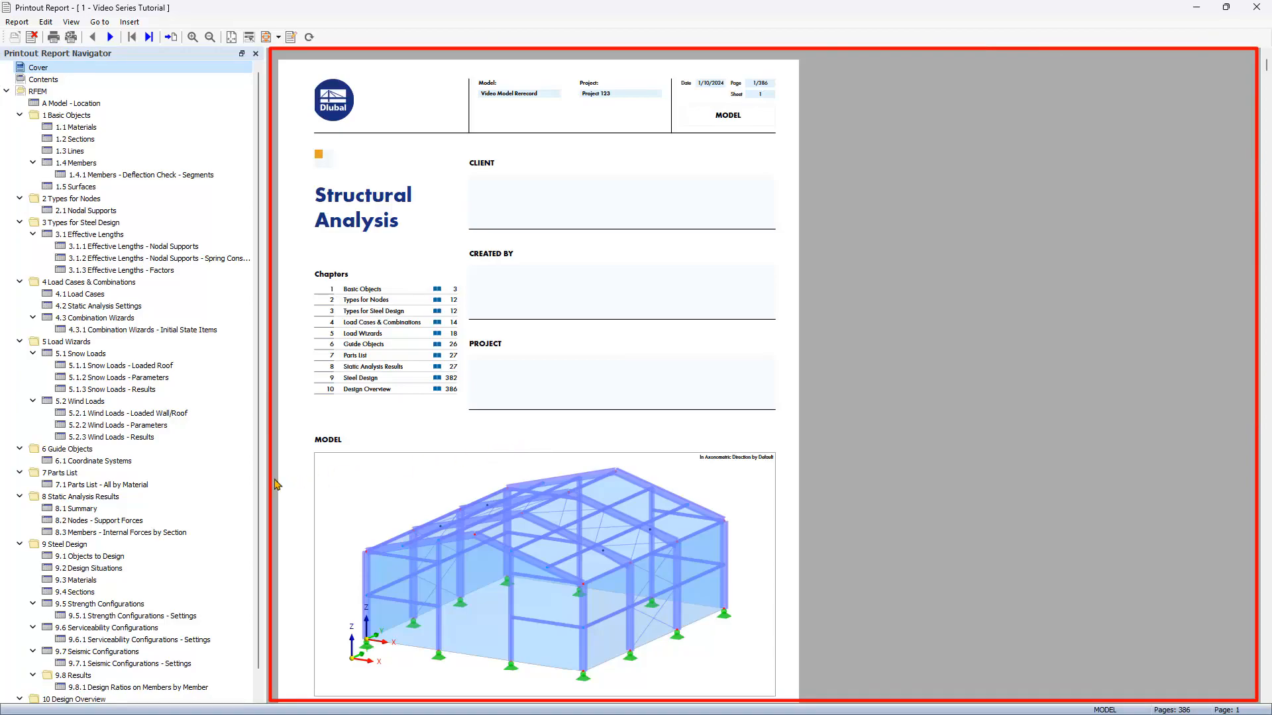
pyautogui.click(101, 510)
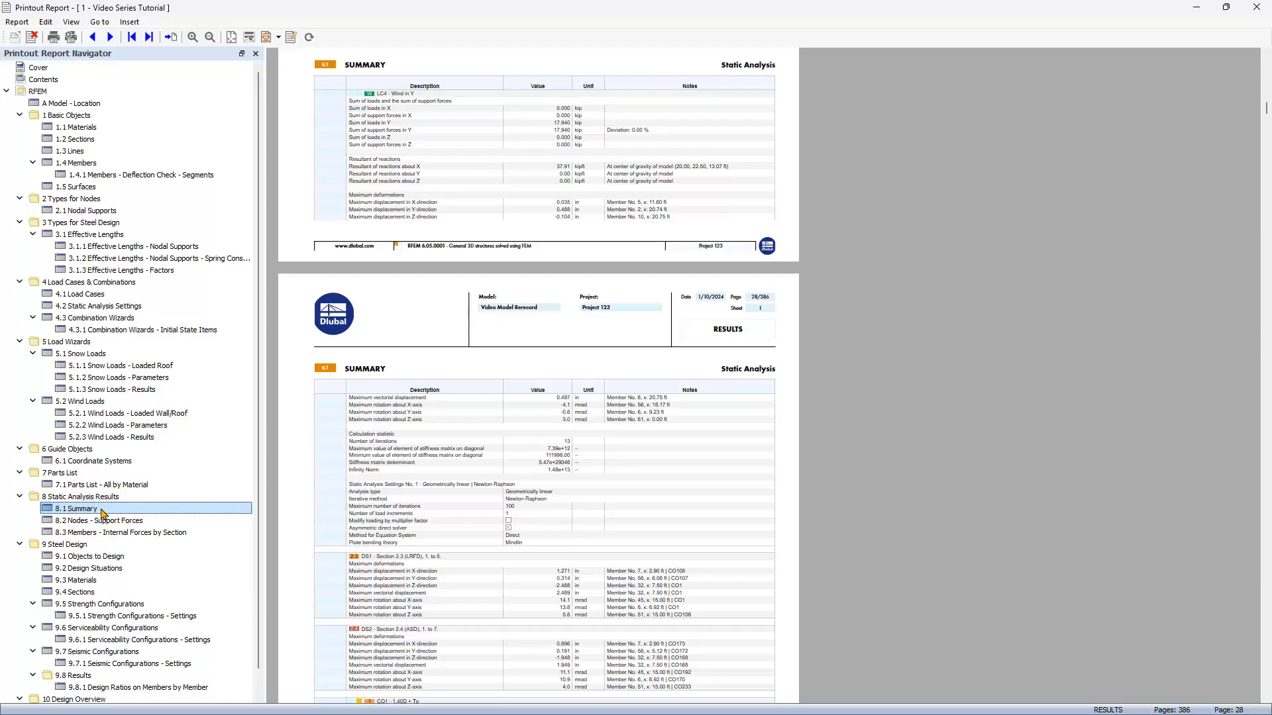
pyautogui.click(1260, 15)
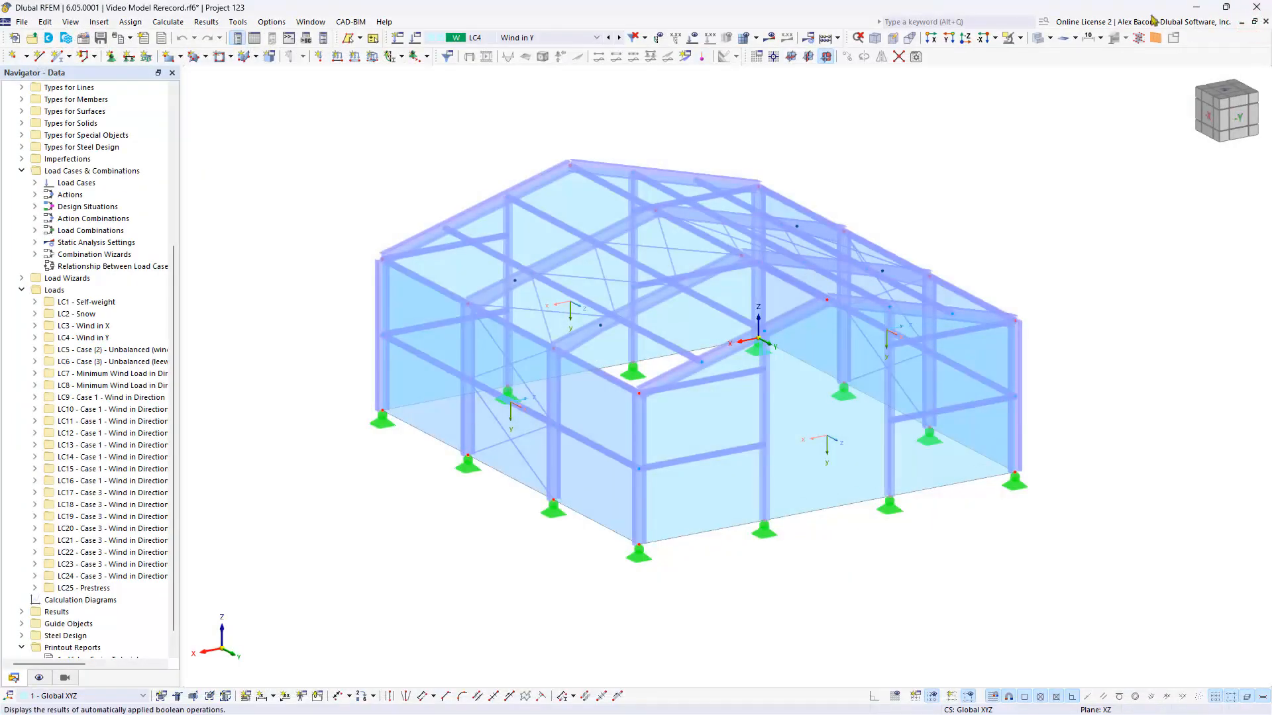
# Display the LC4 deformation results on the model and hide them again.
pyautogui.click(771, 39)
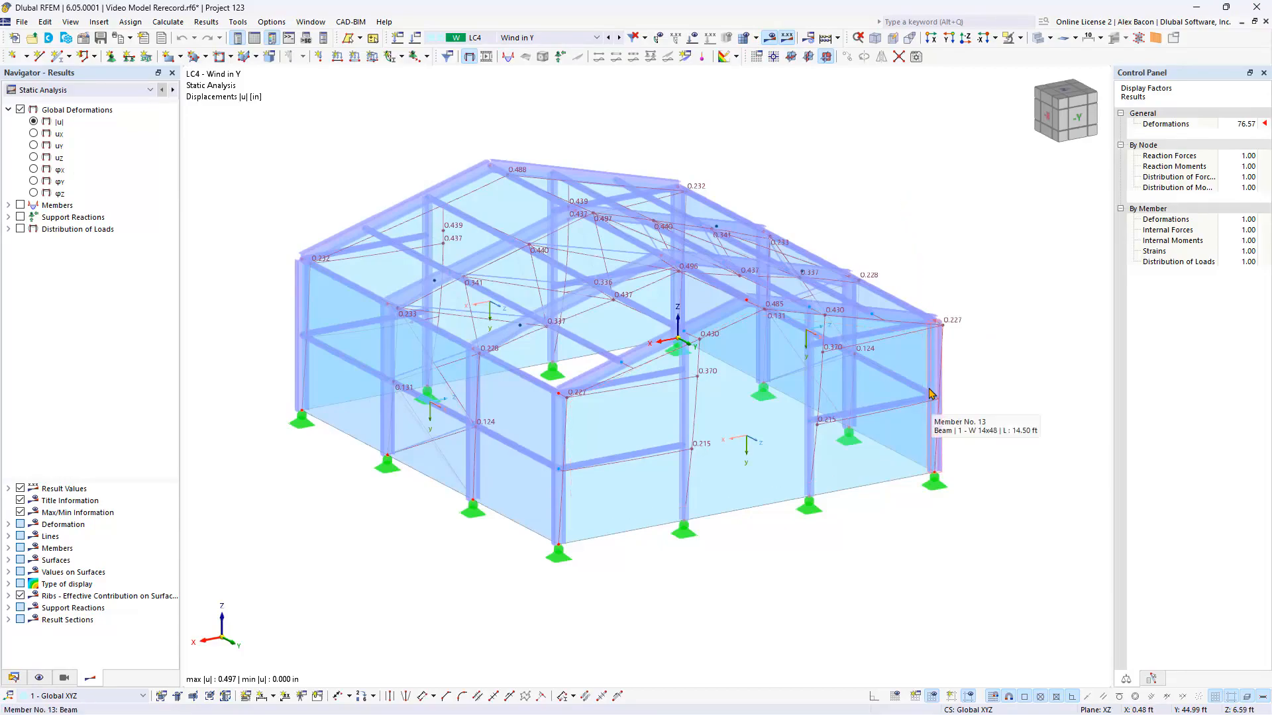
pyautogui.click(769, 35)
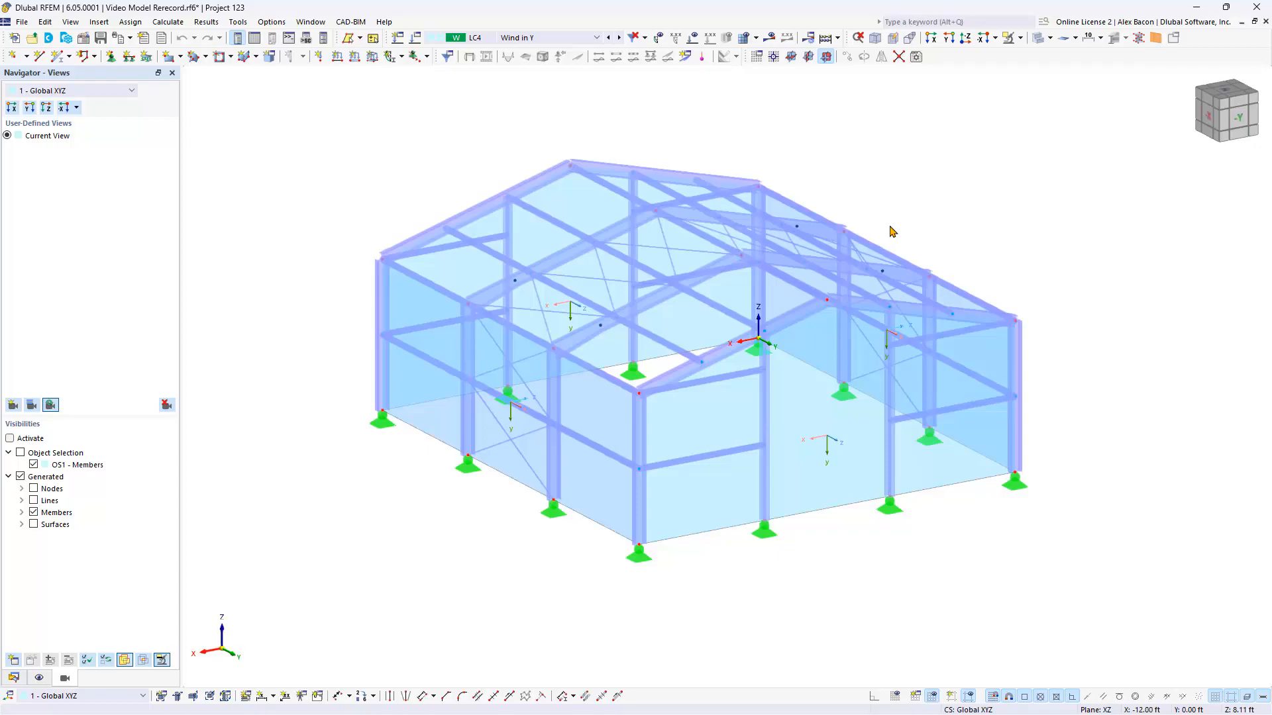
pyautogui.click(883, 194)
# Turn on the display of automatically generated dimensions for the model.
pyautogui.click(38, 678)
pyautogui.scroll(-10, 86, 502)
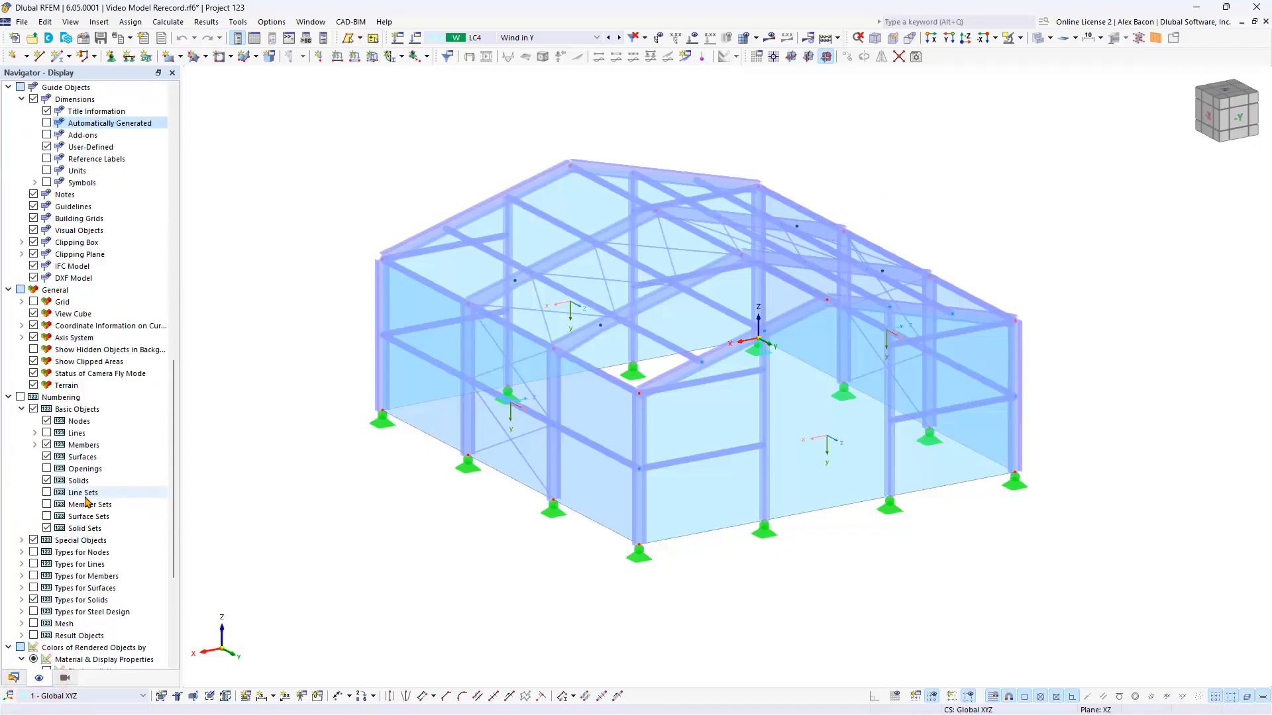
pyautogui.scroll(4, 86, 502)
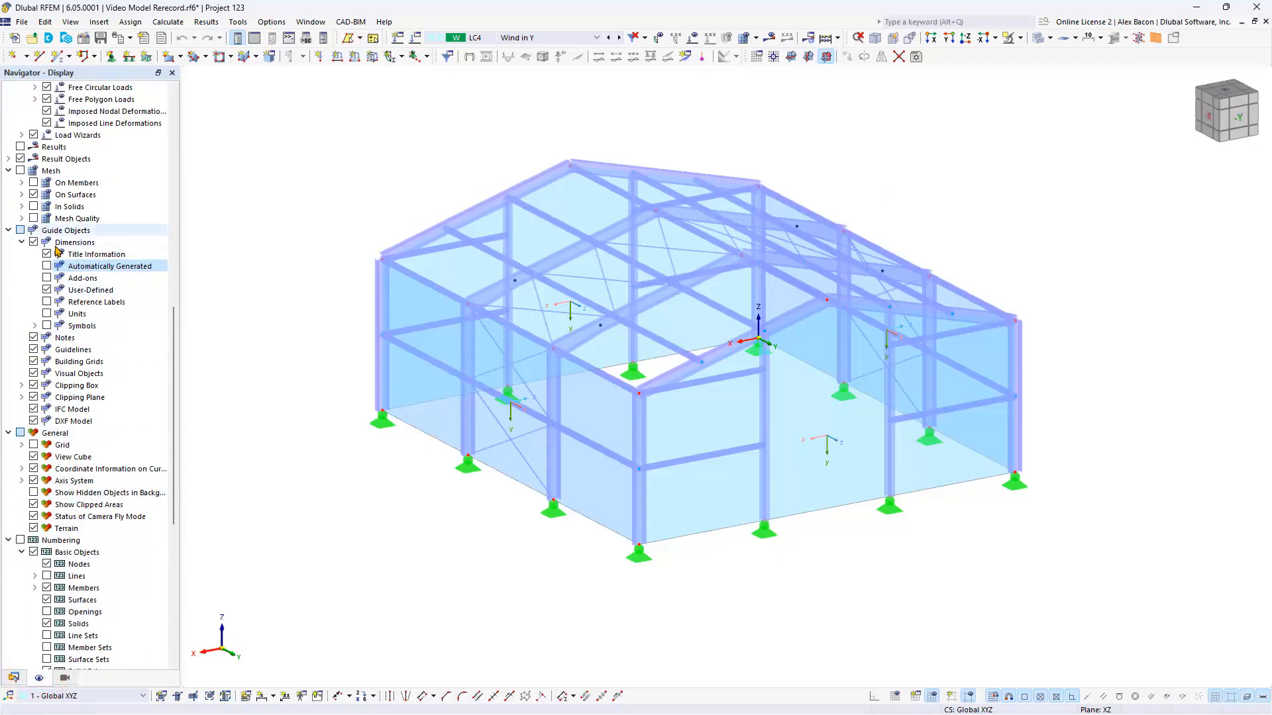
pyautogui.click(46, 266)
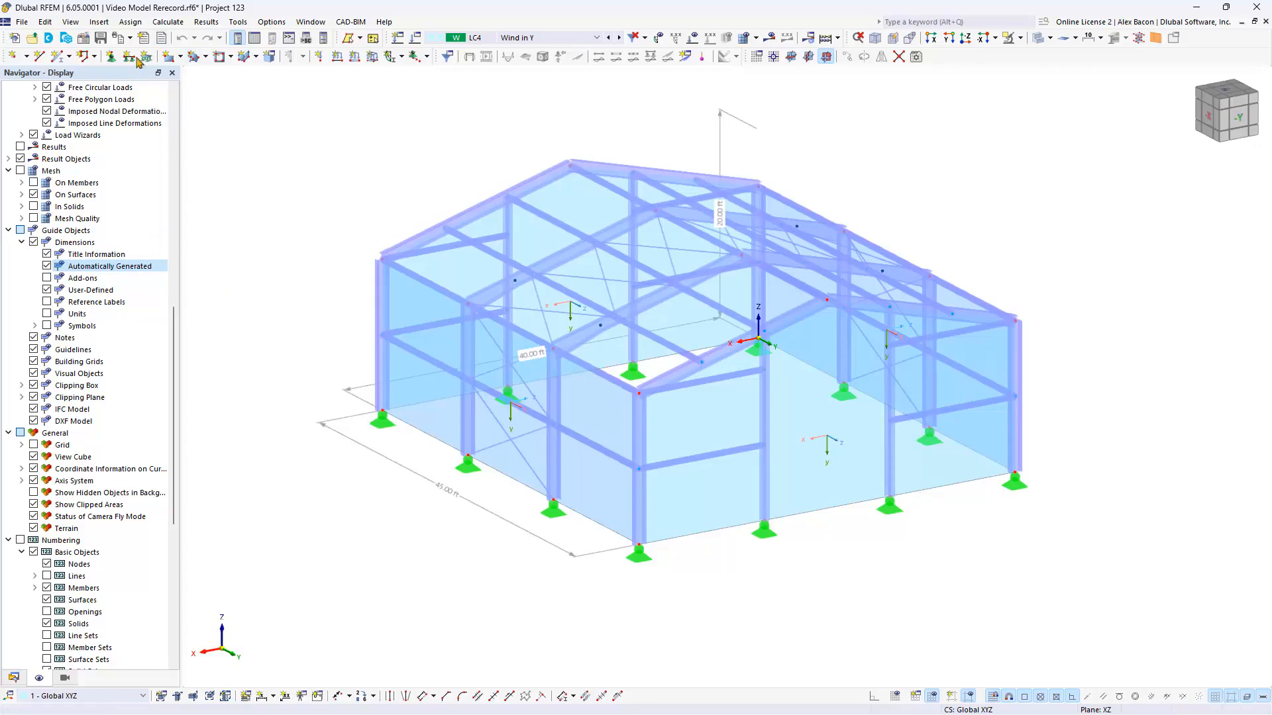
# Print the current model view to the Video Series Tutorial report without a 3D picture in PDF, and view its entry.
pyautogui.click(129, 38)
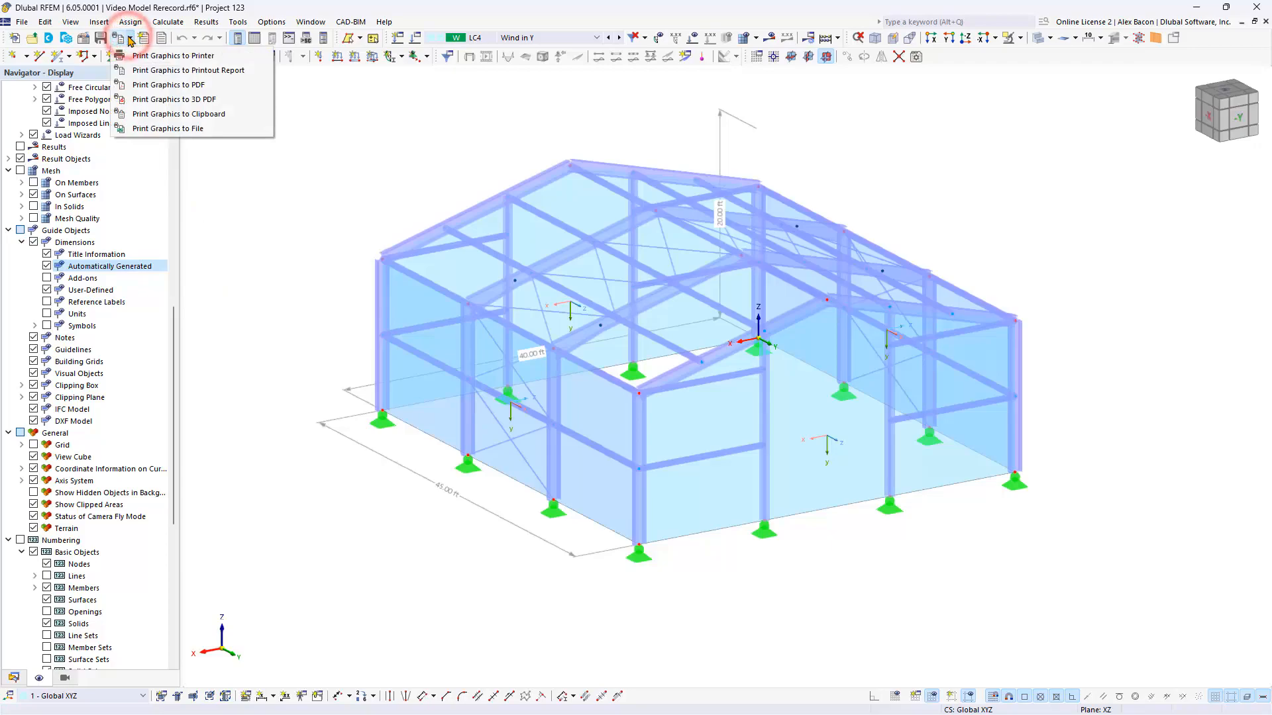
pyautogui.press('Down')
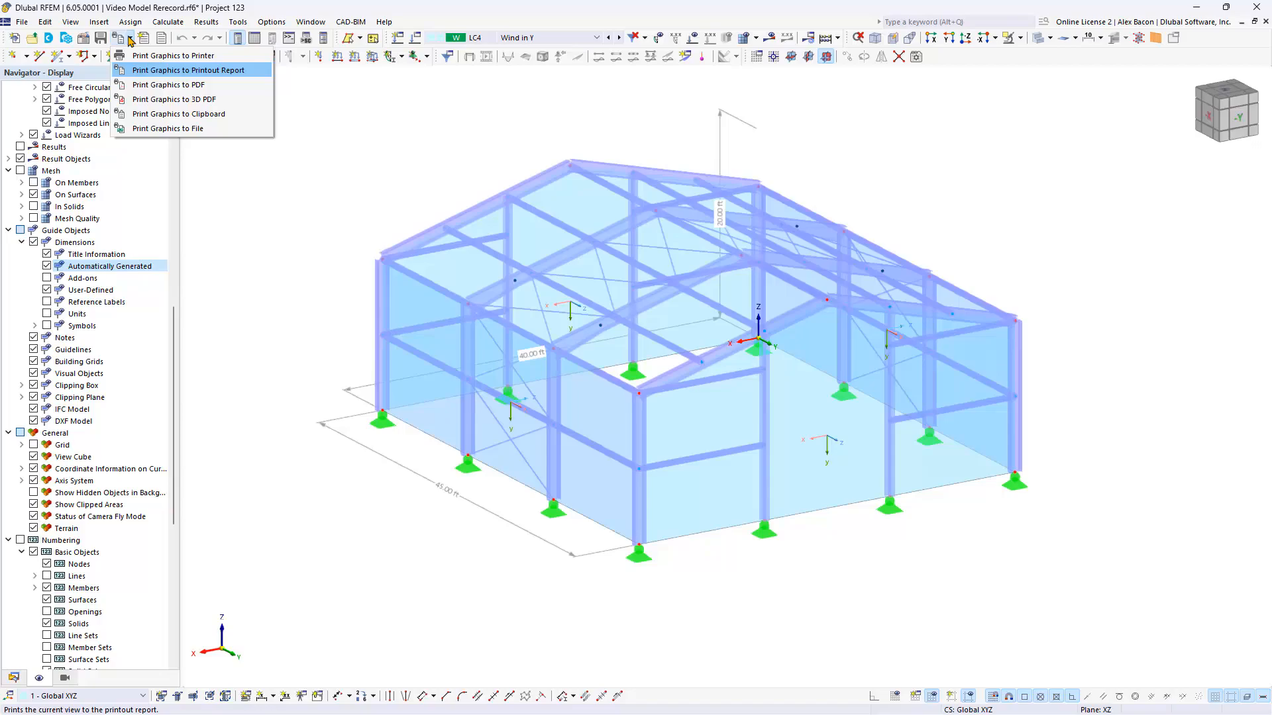
pyautogui.click(156, 68)
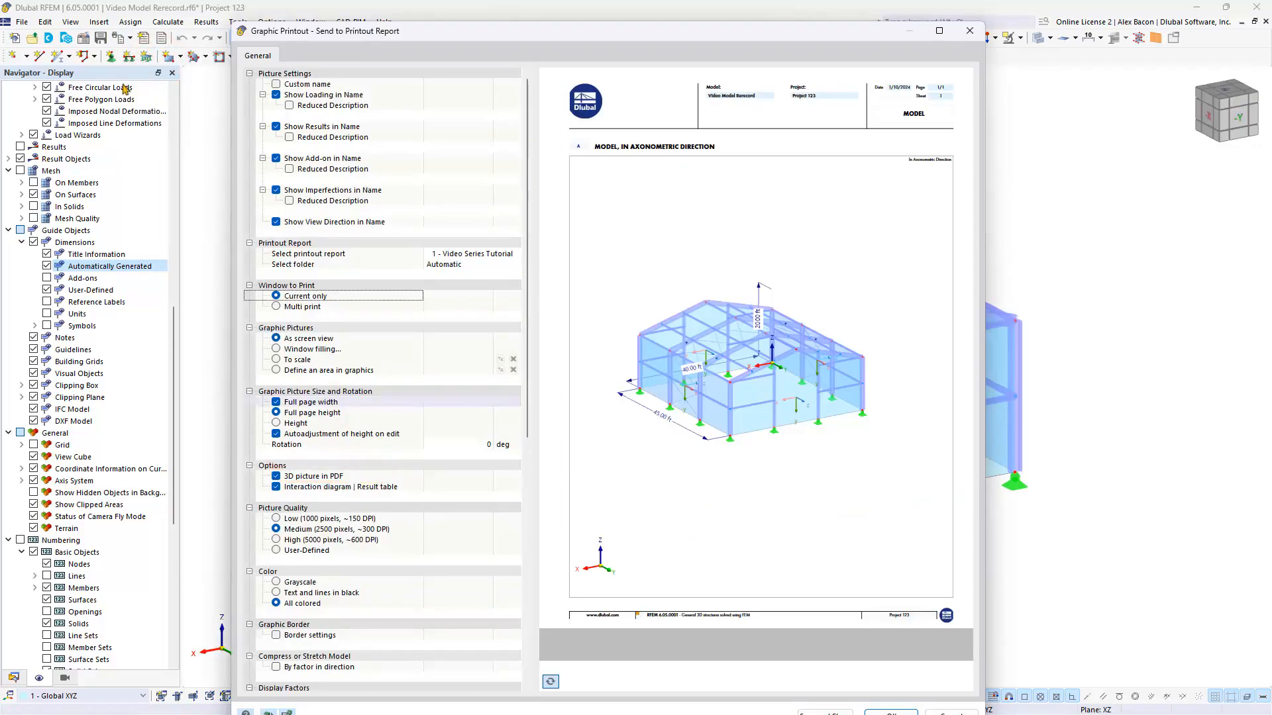
pyautogui.click(277, 476)
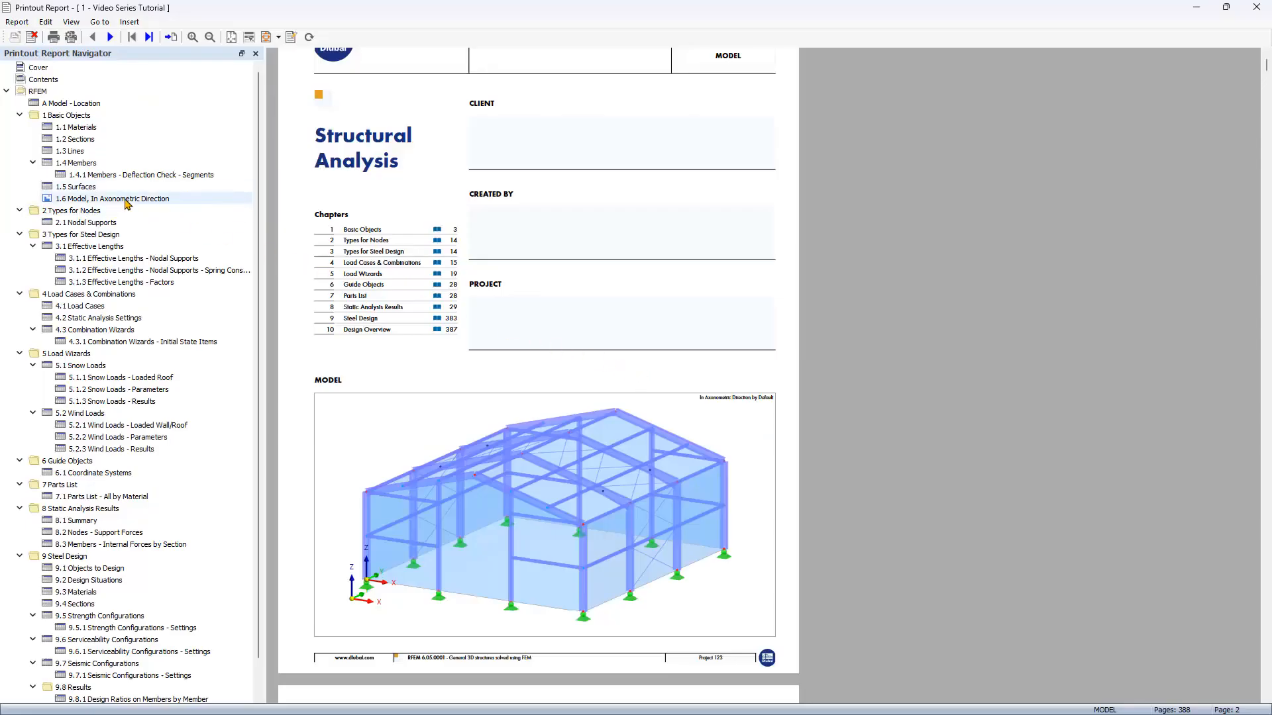
pyautogui.click(125, 199)
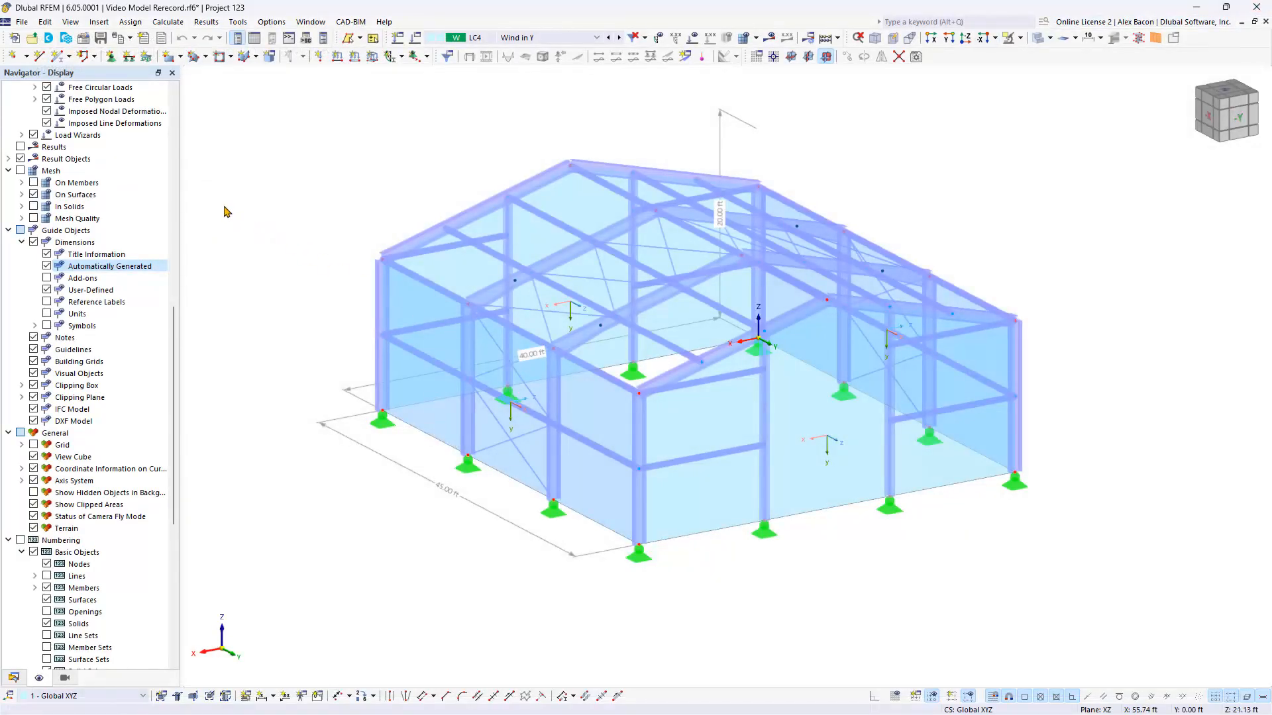
# Set up another graphic printout to the Video Series Tutorial report using the Multi print option.
pyautogui.click(131, 40)
pyautogui.click(140, 60)
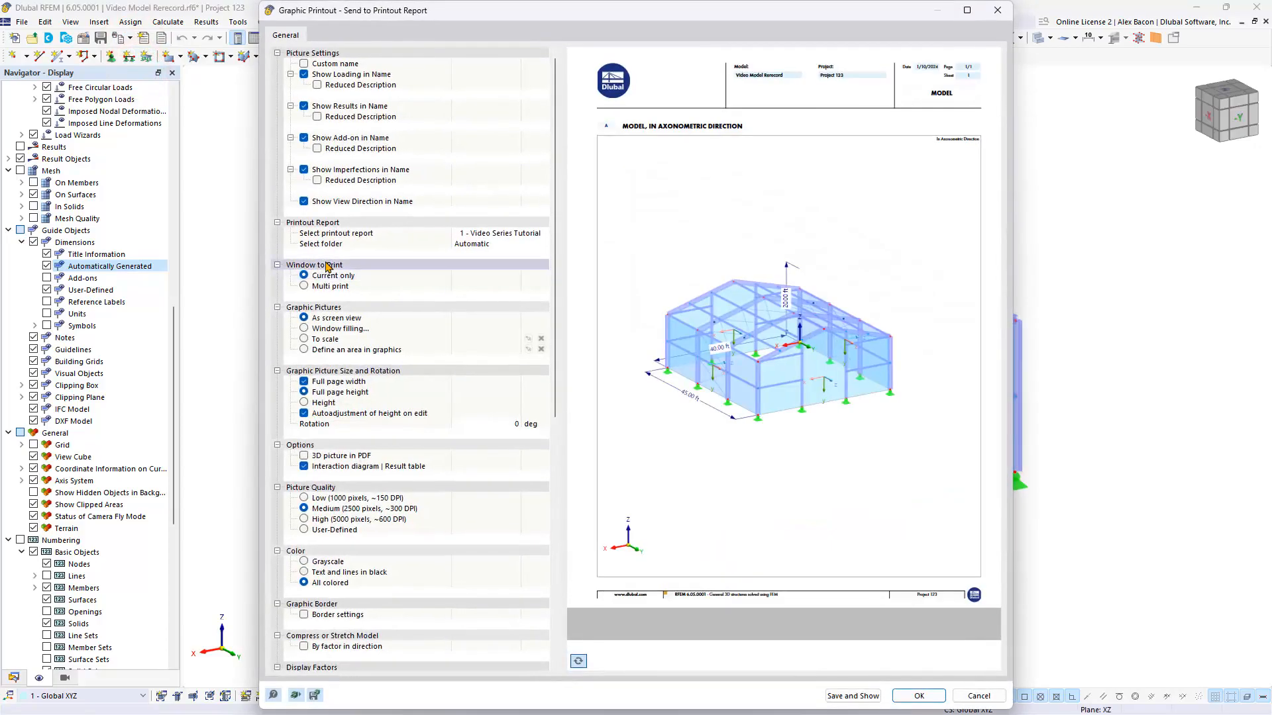
pyautogui.click(304, 286)
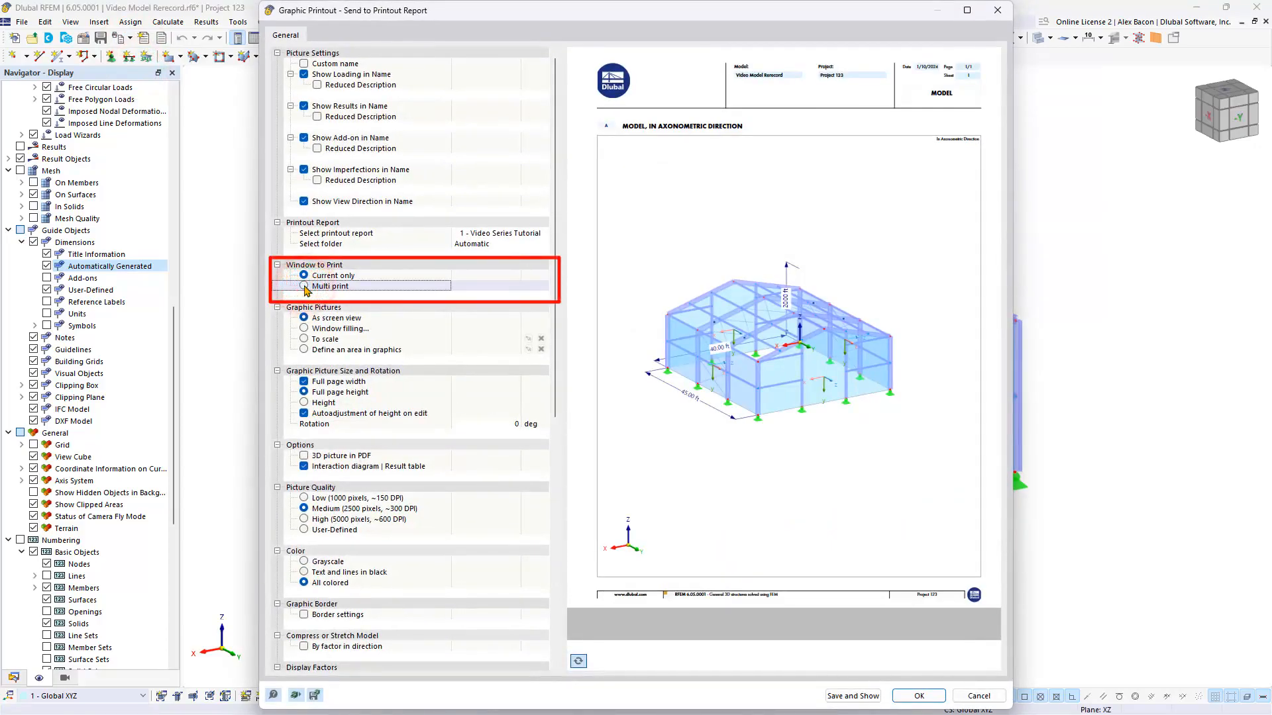
pyautogui.click(304, 287)
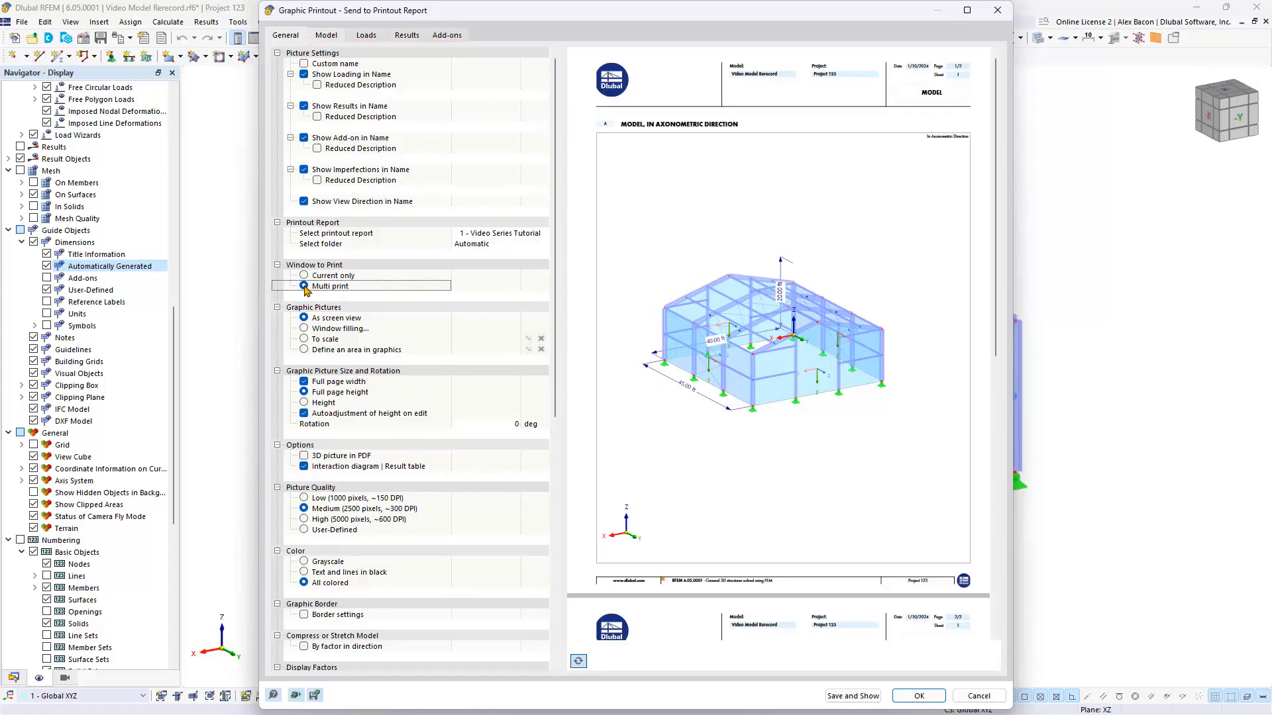
# Include load case results for the selected case LC4 and send the multi-print graphics to the printout report.
pyautogui.click(409, 36)
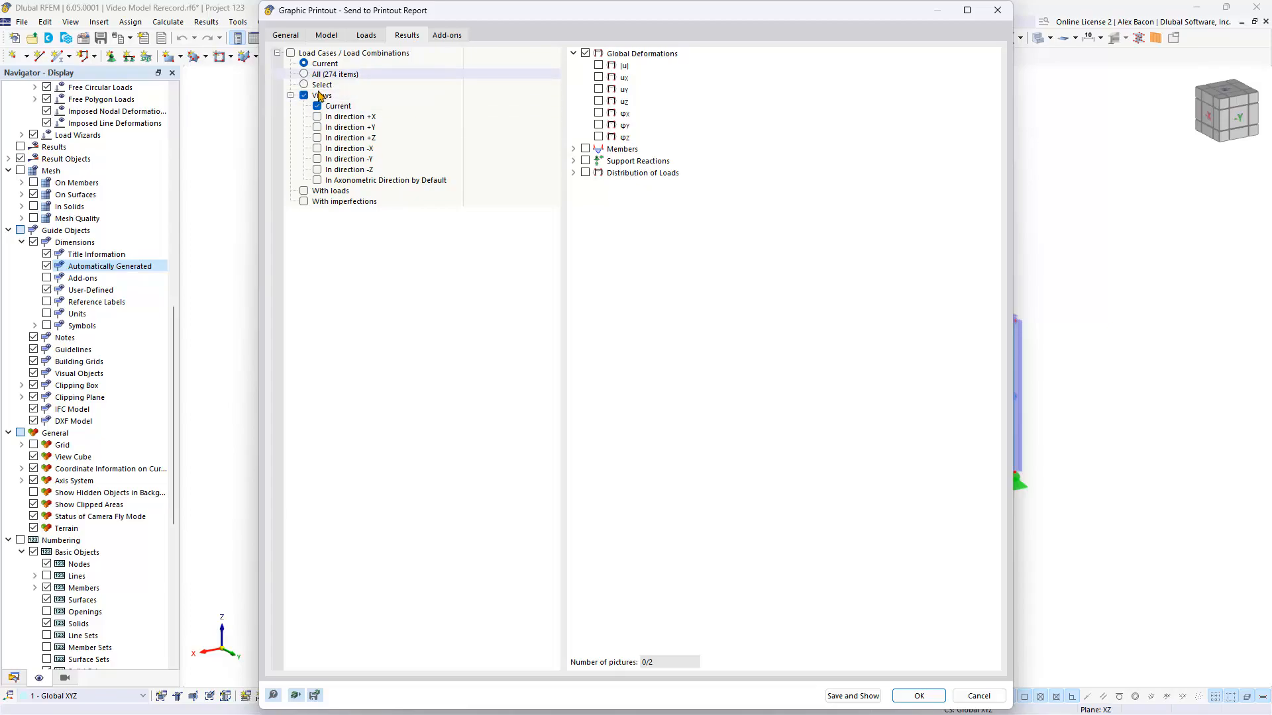
pyautogui.click(291, 53)
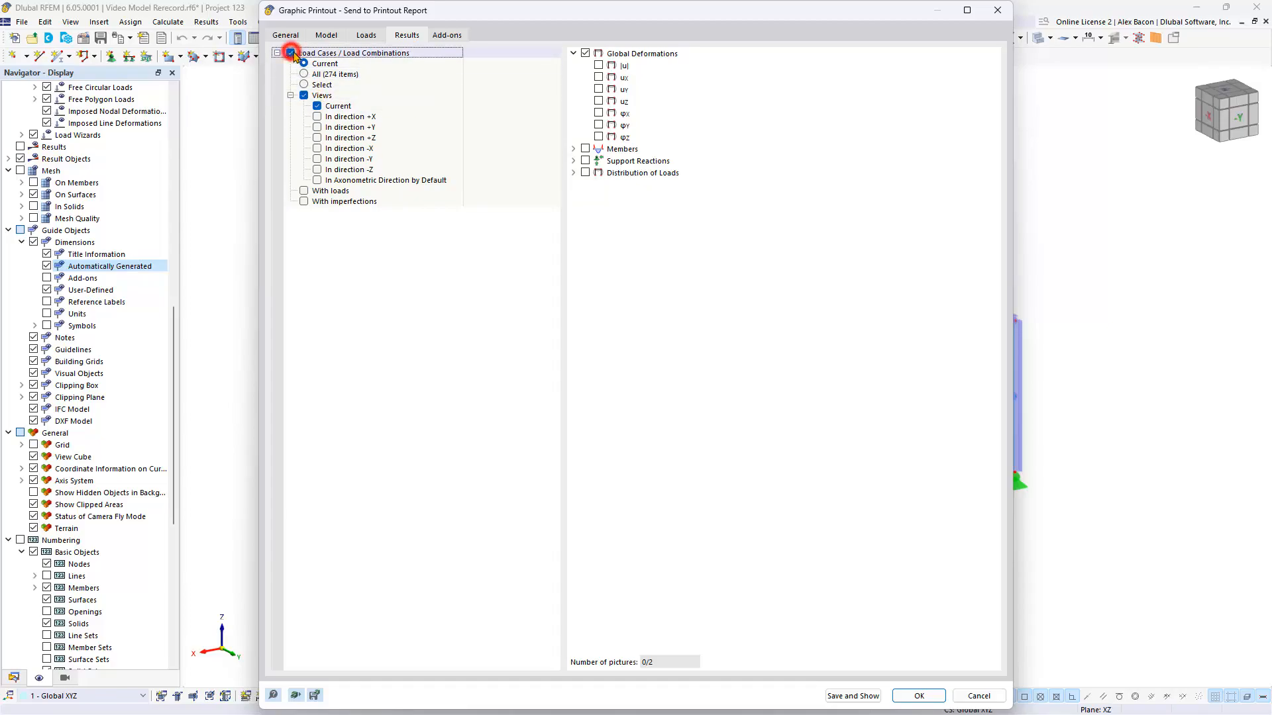
pyautogui.click(305, 85)
pyautogui.click(509, 86)
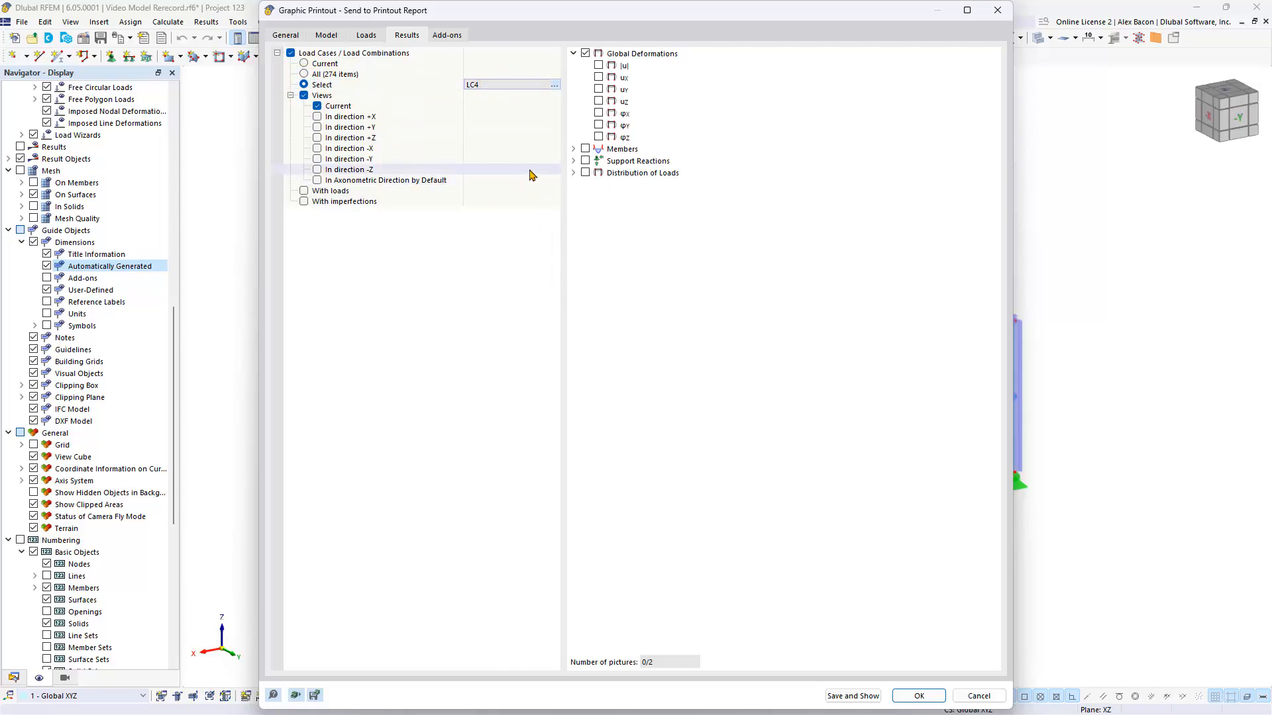
pyautogui.click(447, 35)
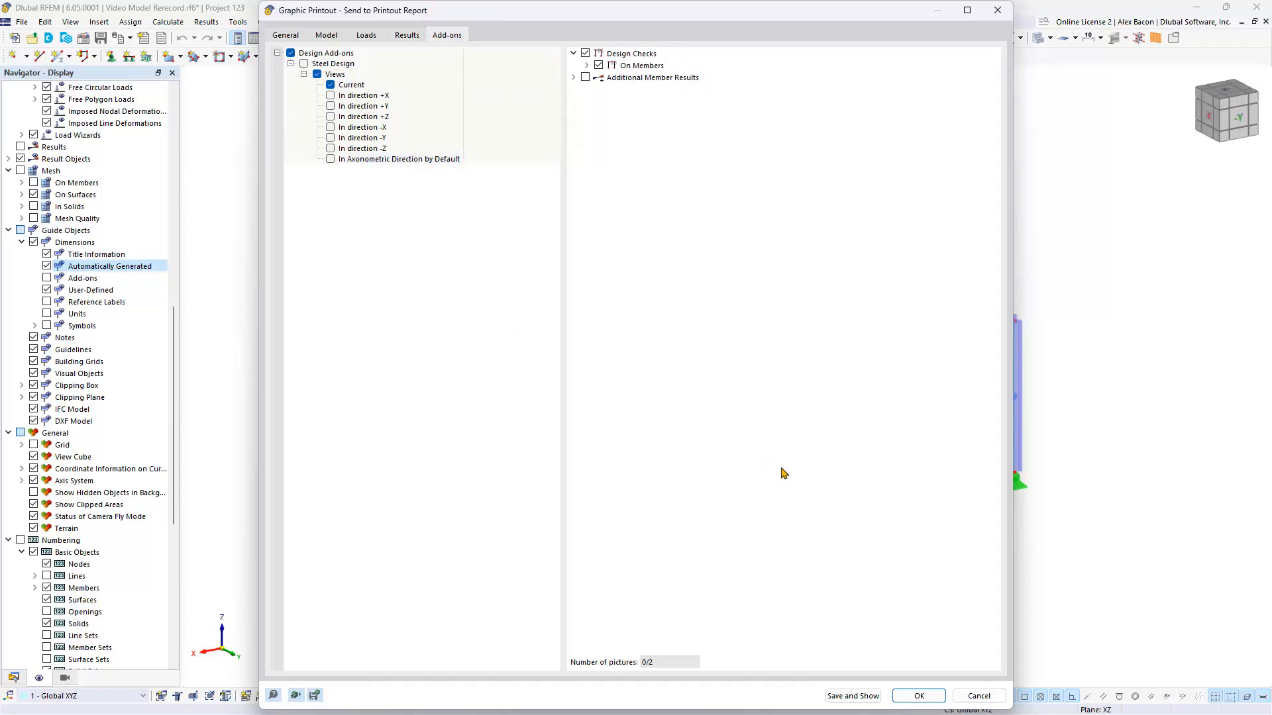
pyautogui.press('Return')
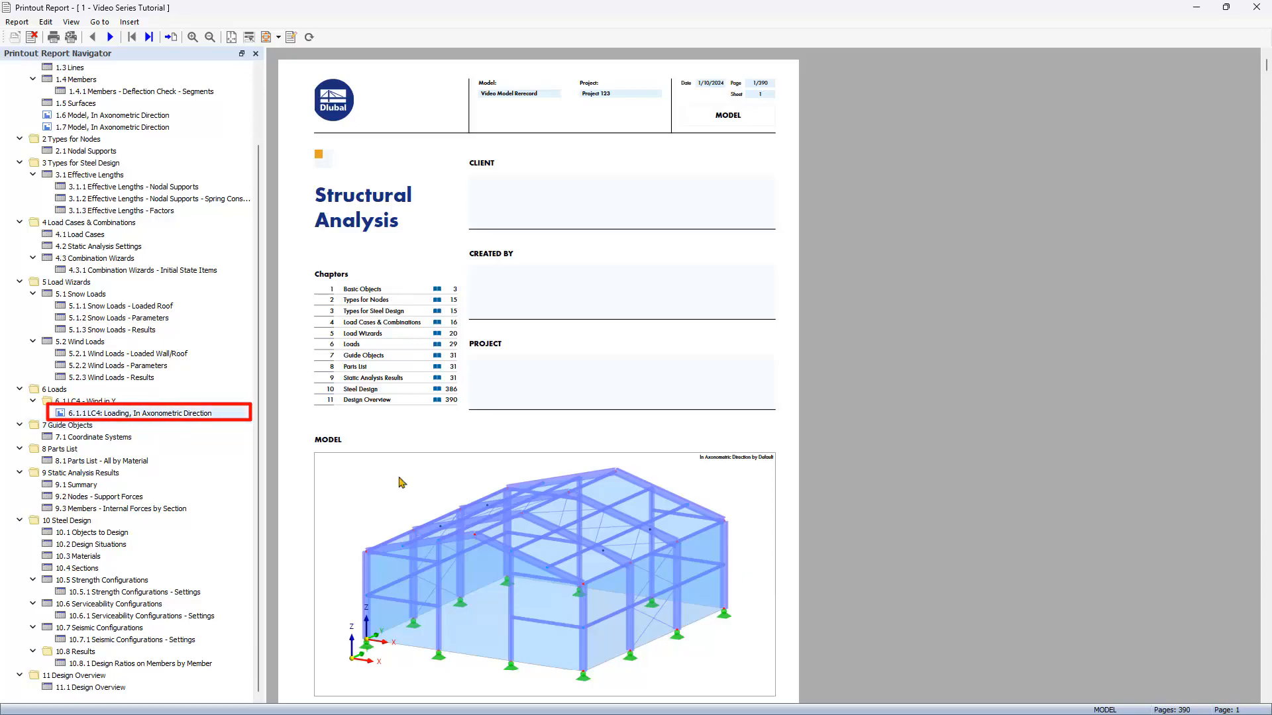
# View the LC4 loading picture in the report and check the report's print and export options.
pyautogui.click(184, 415)
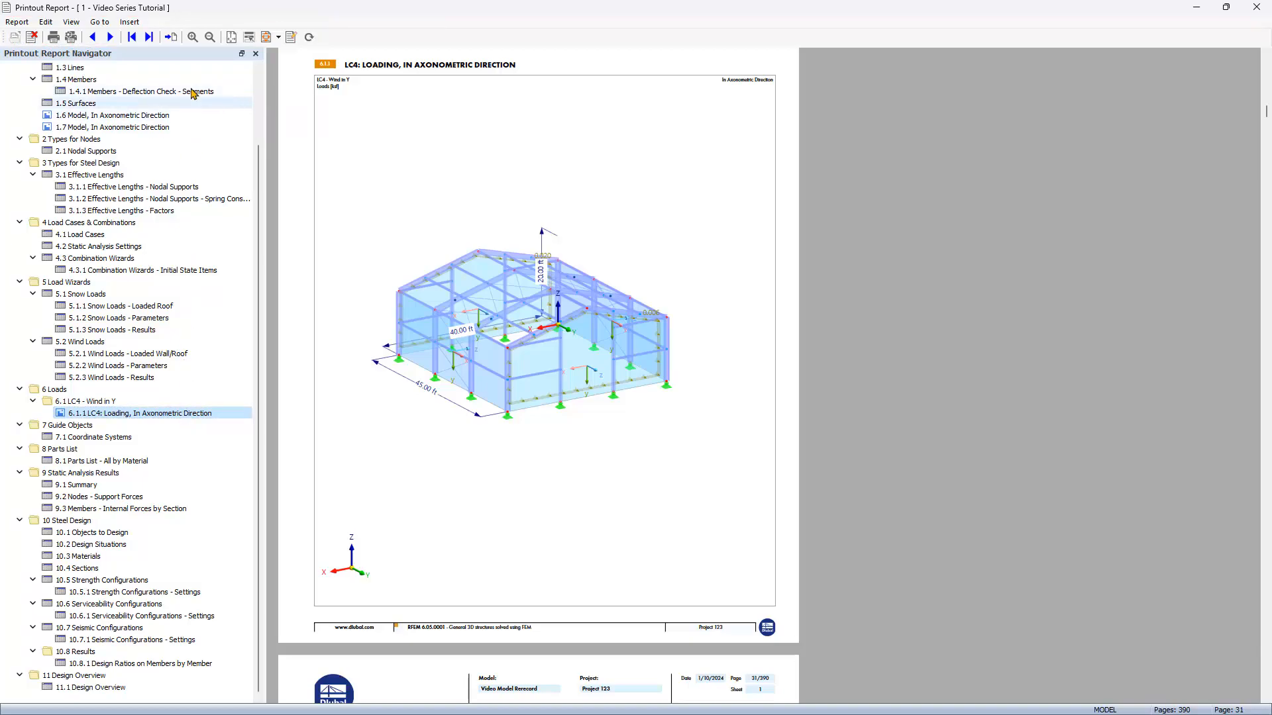
pyautogui.click(18, 24)
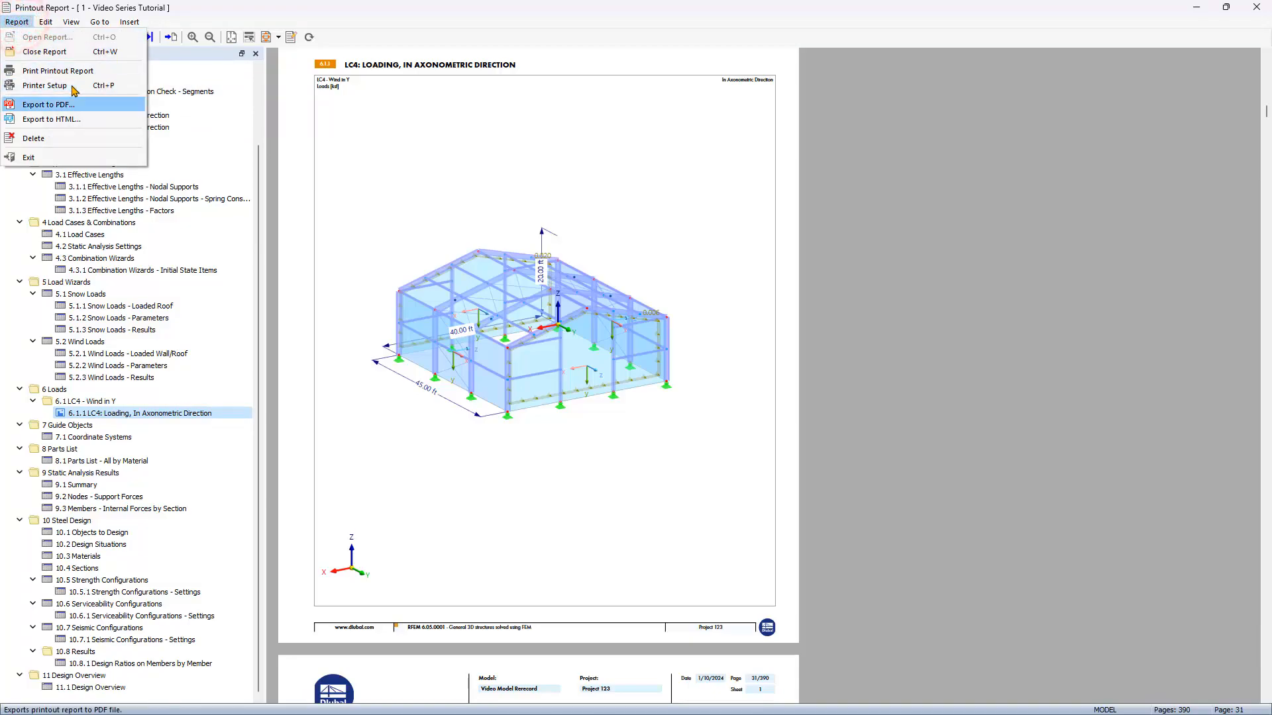
pyautogui.click(826, 269)
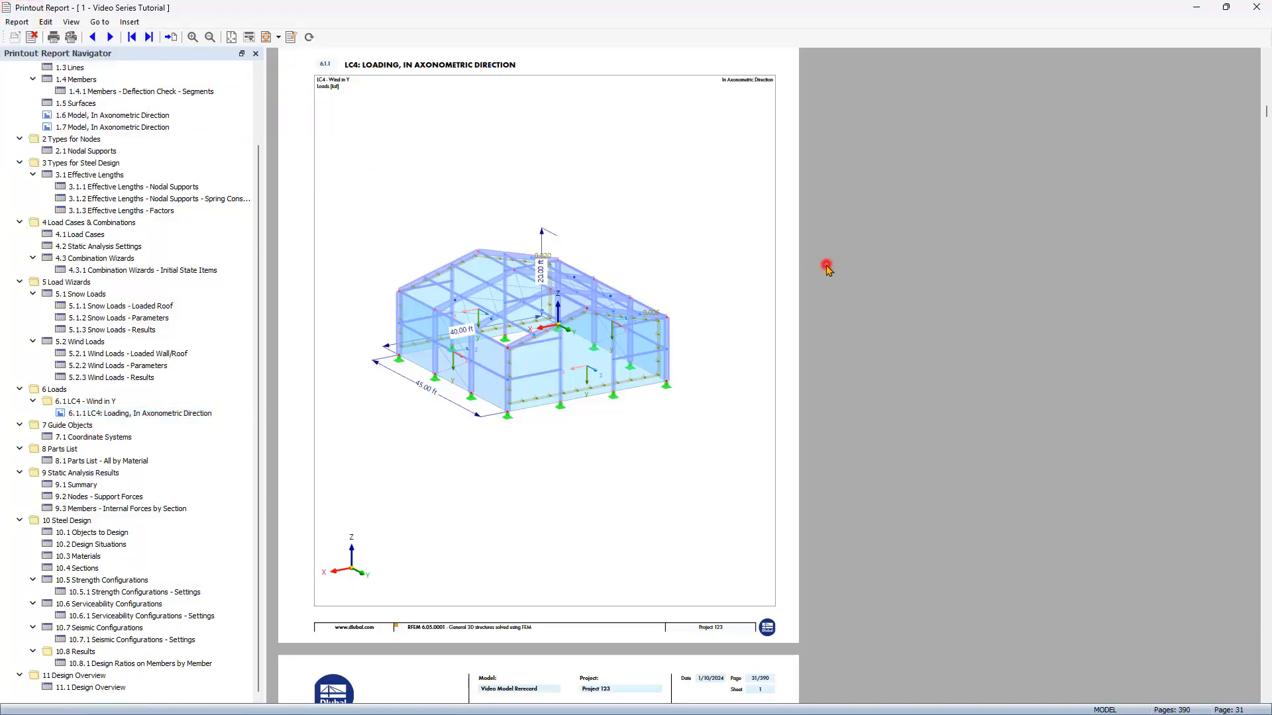